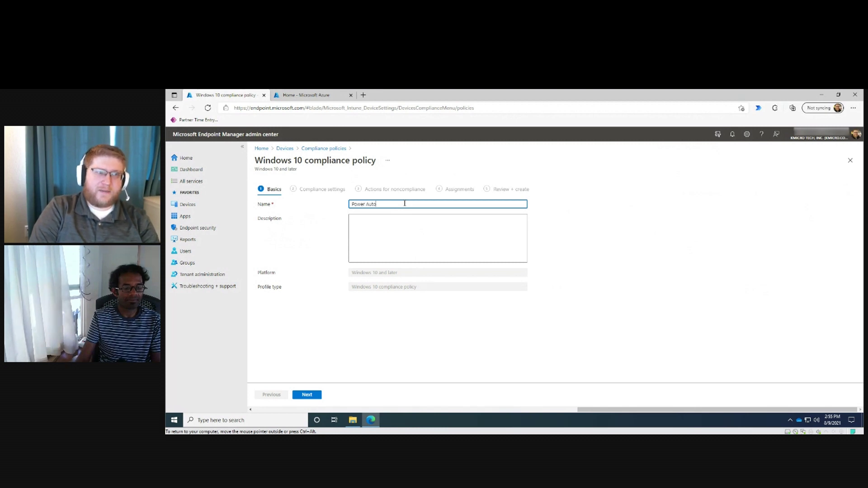
# - Name the policy "Power Automate Desktop Compliance Policy" and continue to its compliance settings
pyautogui.write('mate Desktop')
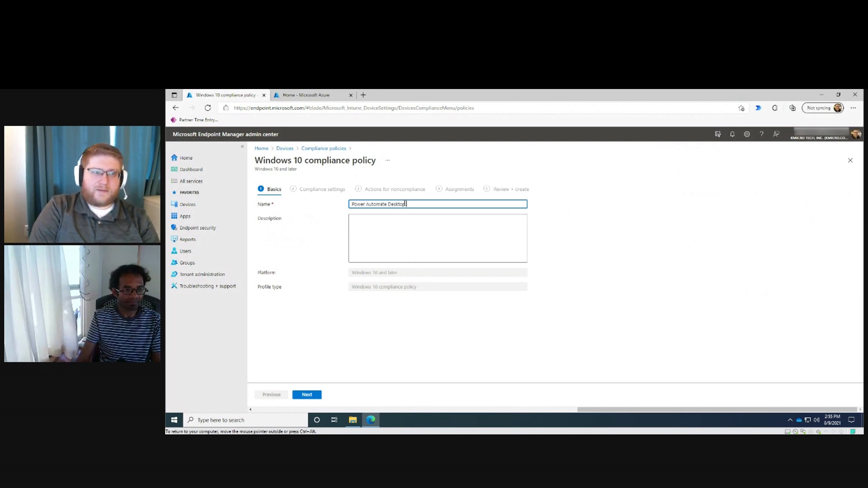
pyautogui.write(' Compliance ')
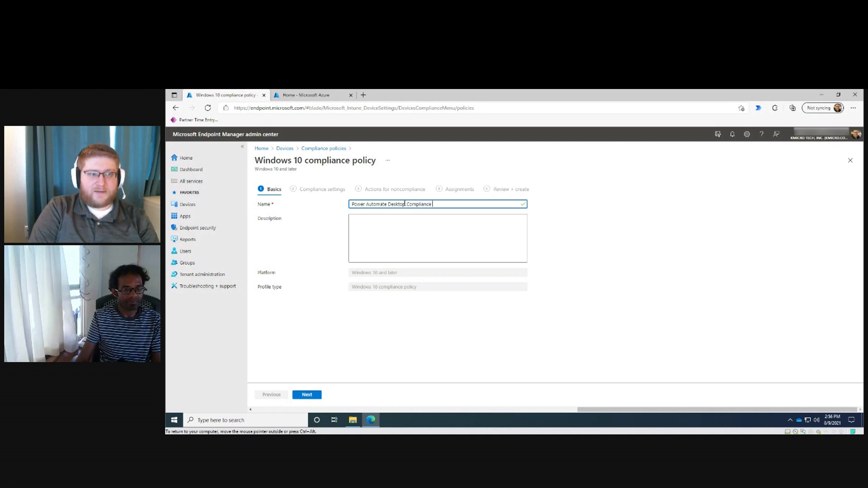
pyautogui.write('PClicy')
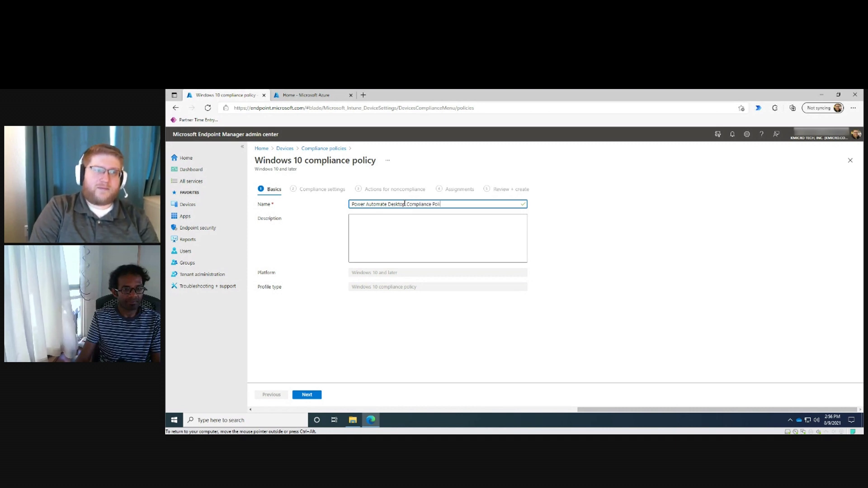
pyautogui.click(309, 396)
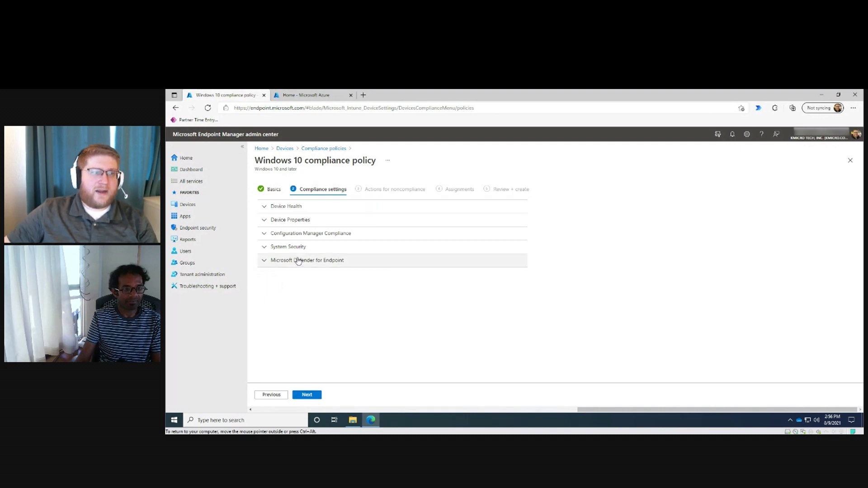
# - Expand the Device Health, Device Properties, Configuration Manager Compliance and System Security sections and review their settings
pyautogui.click(291, 207)
pyautogui.click(291, 286)
pyautogui.scroll(-3, 298, 327)
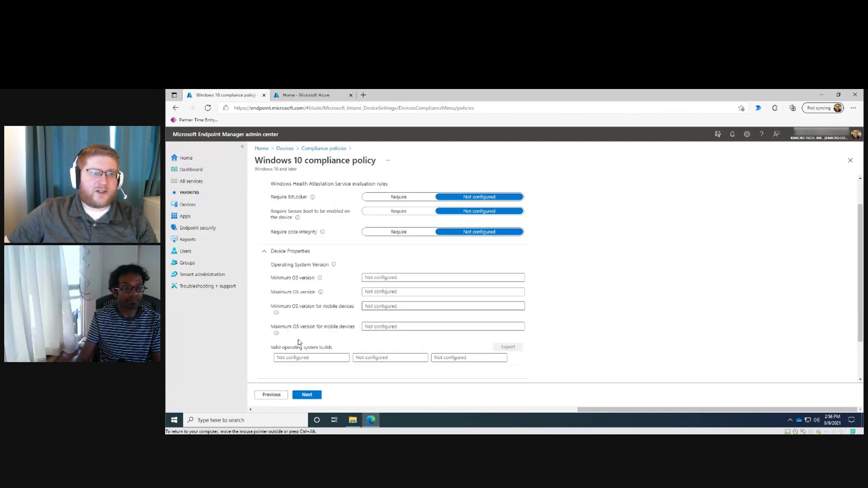
pyautogui.click(297, 331)
pyautogui.scroll(-1, 299, 333)
pyautogui.click(297, 347)
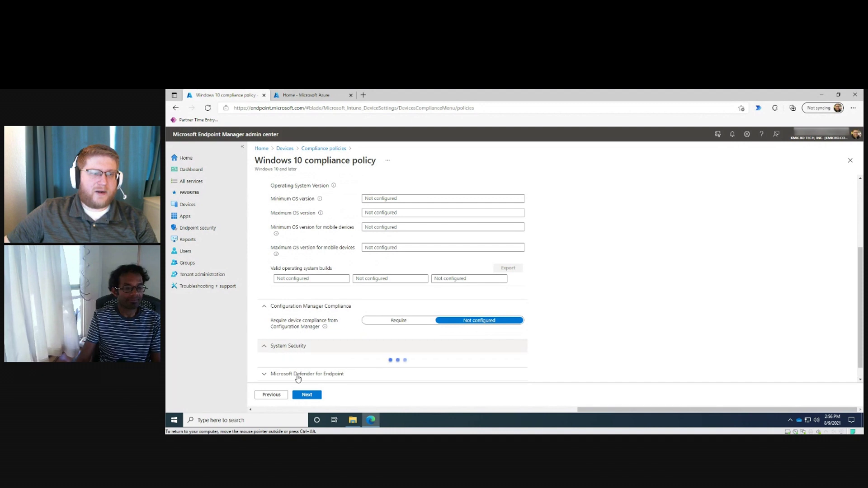
pyautogui.scroll(-6, 299, 351)
pyautogui.scroll(-2, 300, 353)
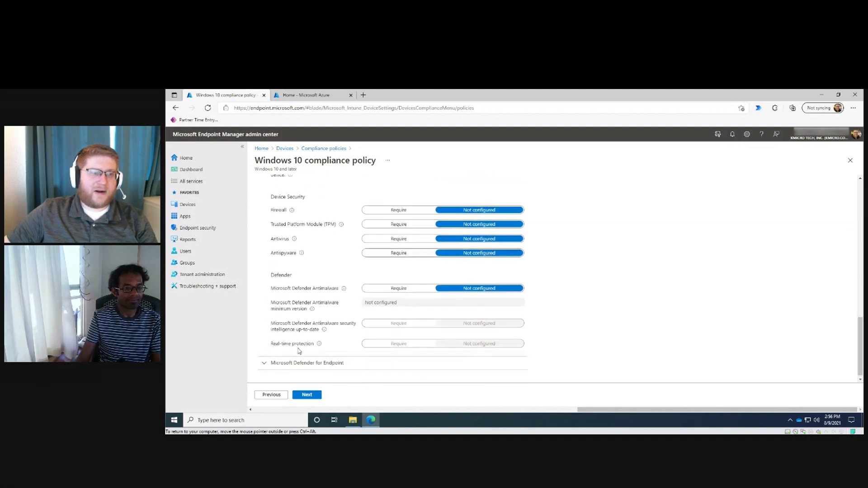
pyautogui.scroll(10, 375, 278)
pyautogui.scroll(2, 376, 278)
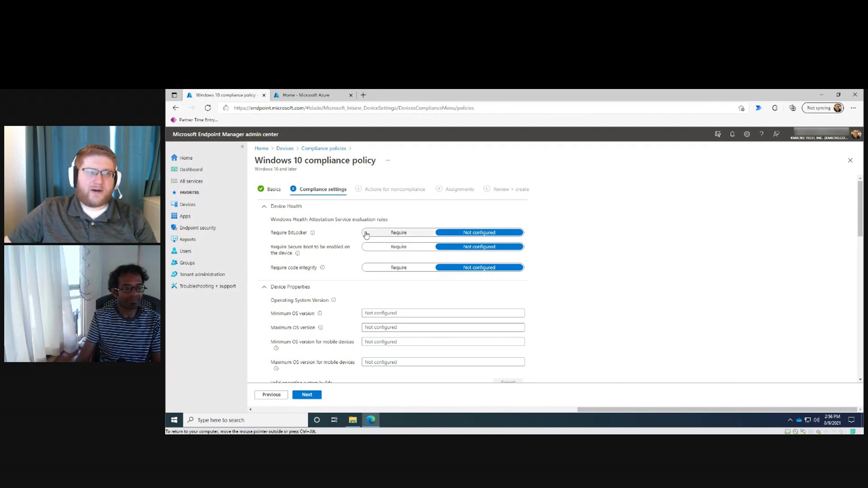
# - Set BitLocker, Secure Boot and code integrity to Require under Device Health
pyautogui.click(397, 233)
pyautogui.click(398, 247)
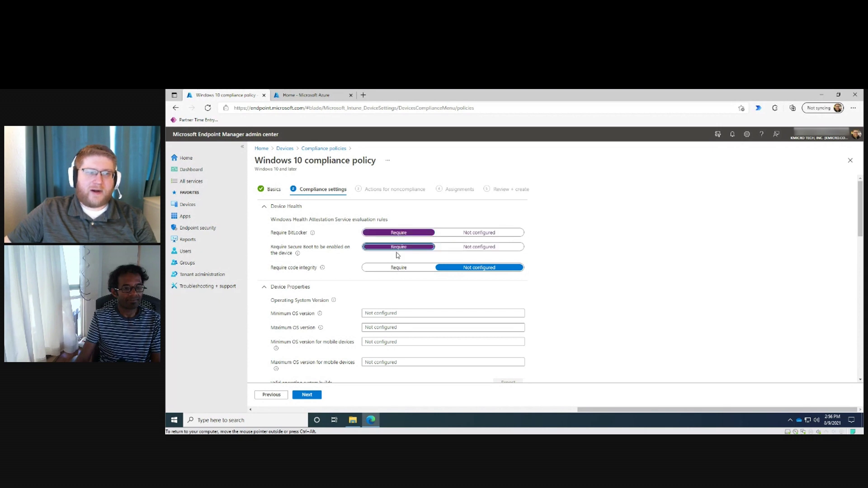
pyautogui.click(394, 269)
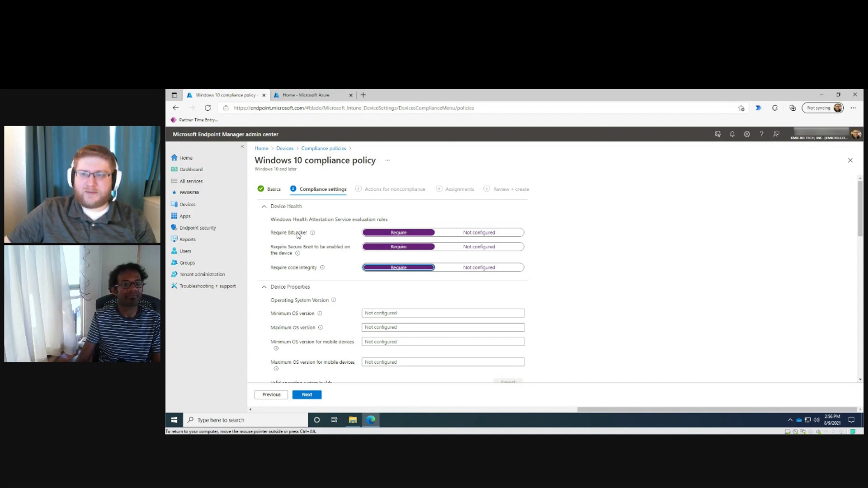
# - Examine the operating system version fields, valid operating system builds and the Configuration Manager compliance setting
pyautogui.scroll(-2, 310, 237)
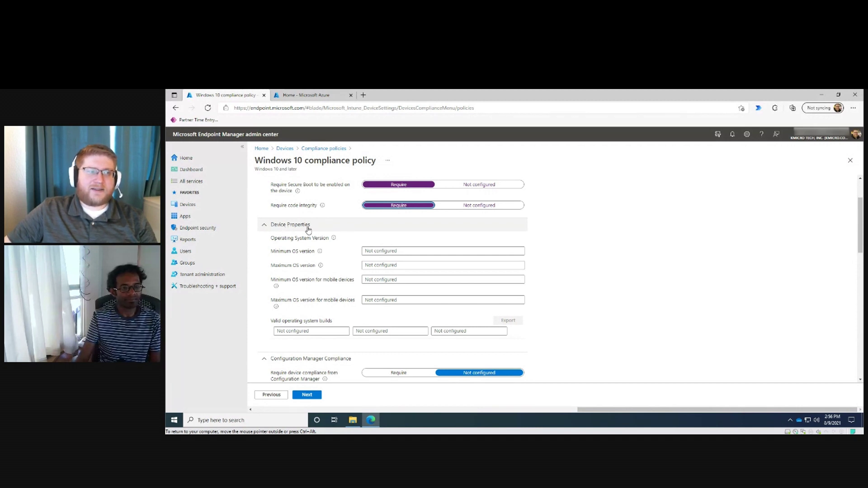
pyautogui.click(384, 253)
pyautogui.click(375, 266)
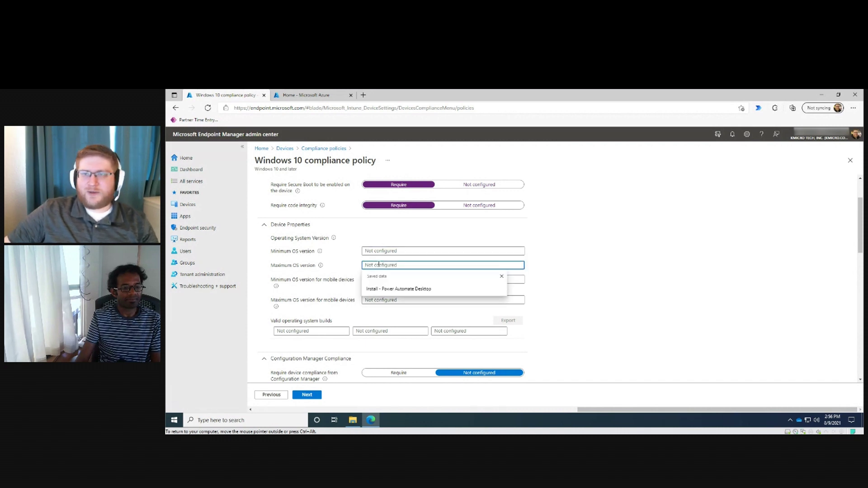
pyautogui.click(550, 268)
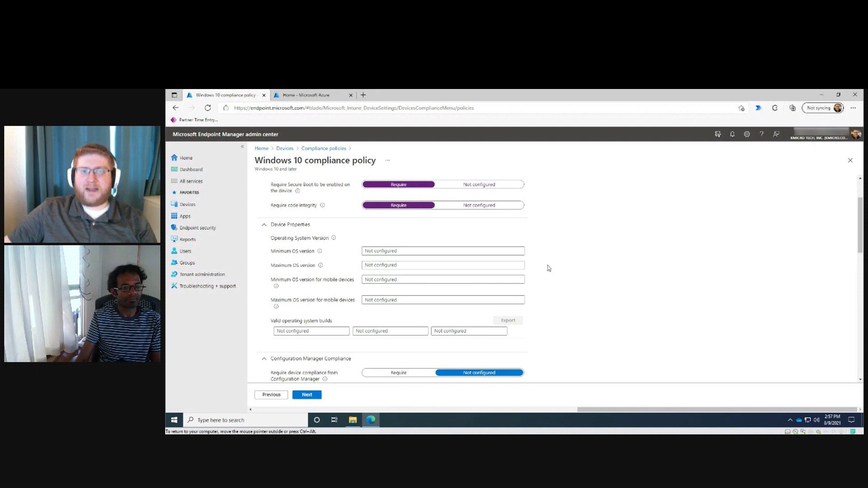
pyautogui.click(373, 253)
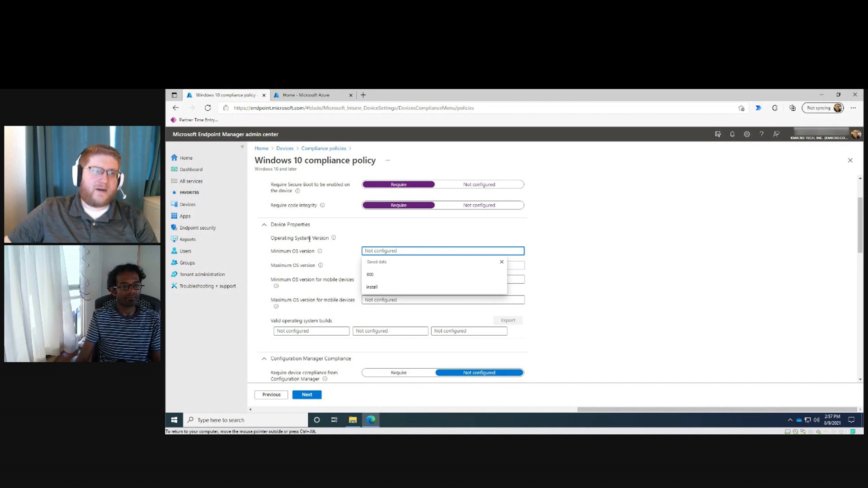
pyautogui.click(351, 252)
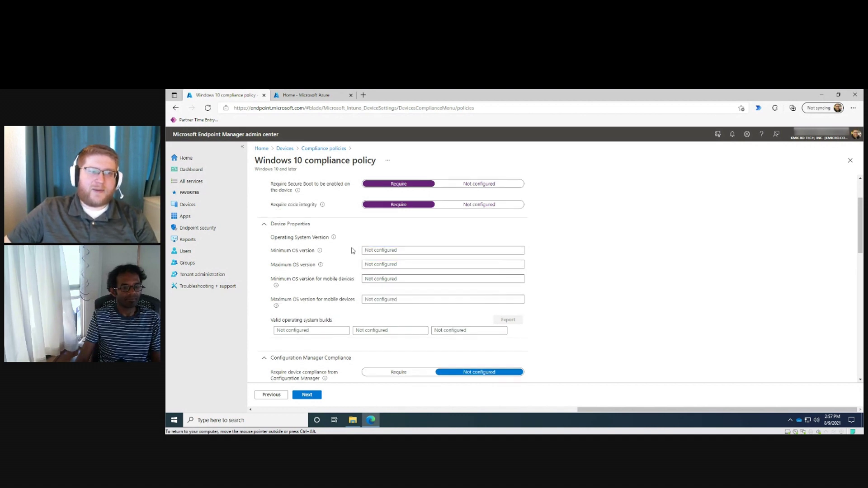
pyautogui.scroll(-1, 353, 250)
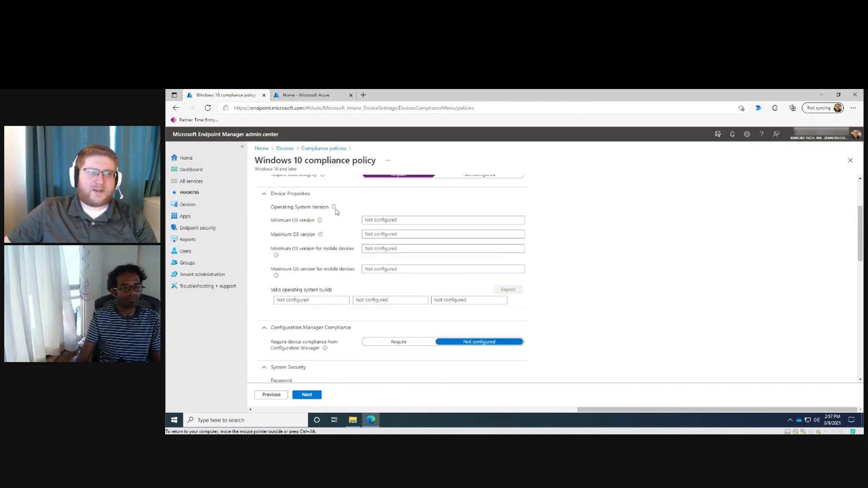
pyautogui.scroll(-2, 389, 240)
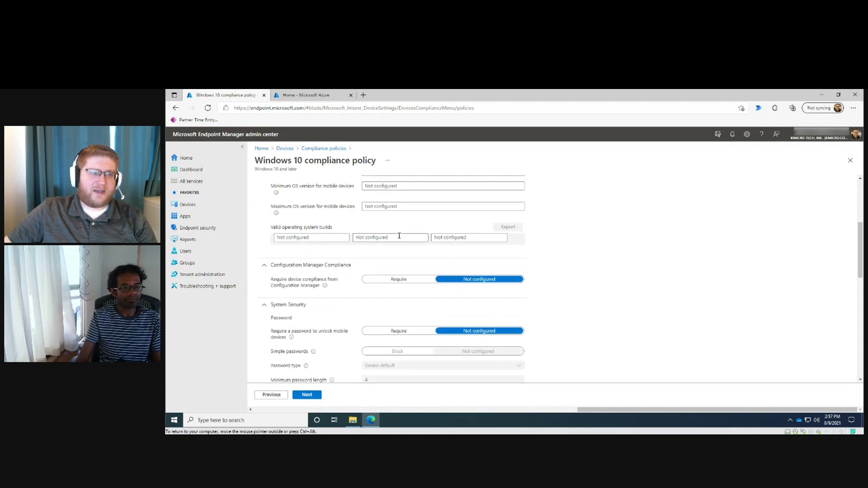
pyautogui.scroll(-2, 403, 239)
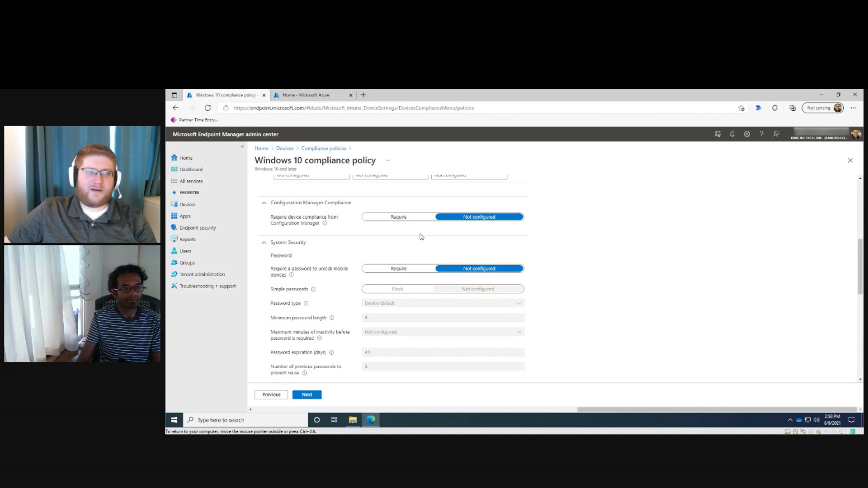
# - Require a password to unlock mobile devices and set the password type to Alphanumeric
pyautogui.scroll(-1, 421, 235)
pyautogui.scroll(-1, 421, 235)
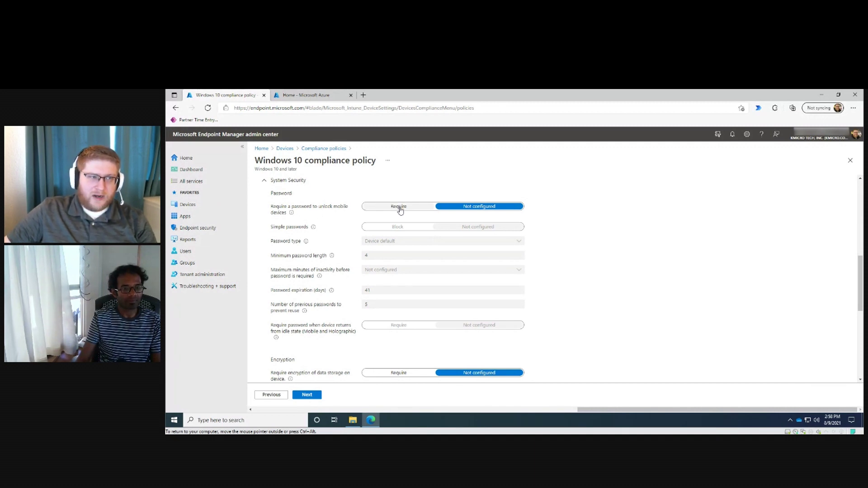
pyautogui.click(370, 210)
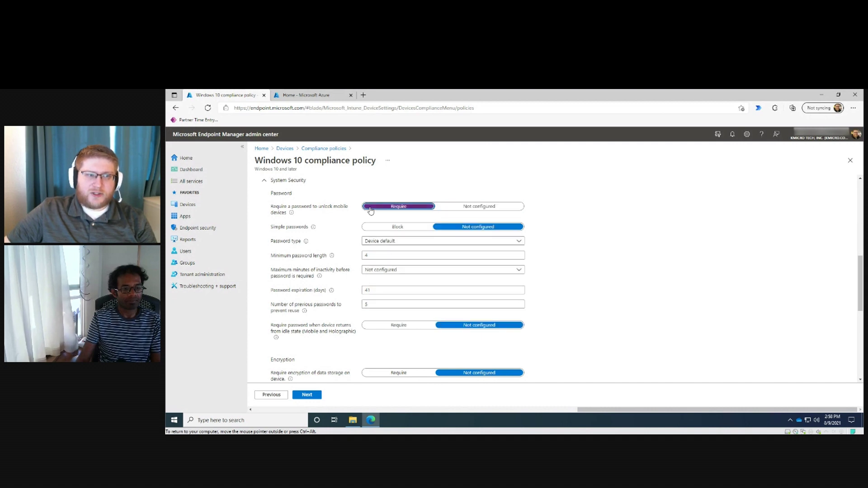
pyautogui.click(396, 243)
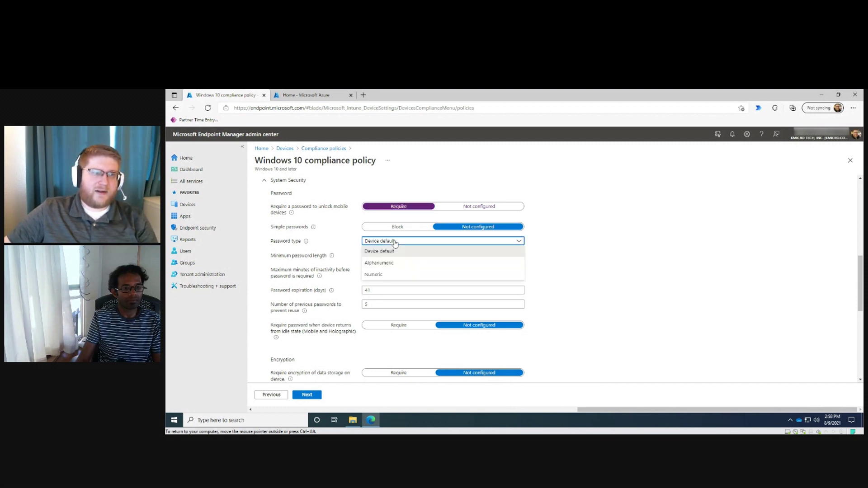
pyautogui.click(392, 264)
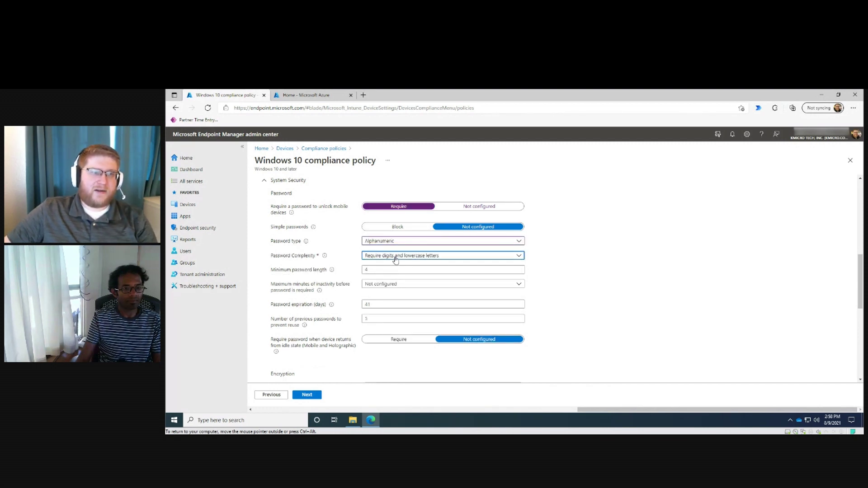
# - Set password complexity to require digits, lowercase, uppercase, and special characters, with a minimum password length of 9
pyautogui.click(396, 257)
pyautogui.click(409, 288)
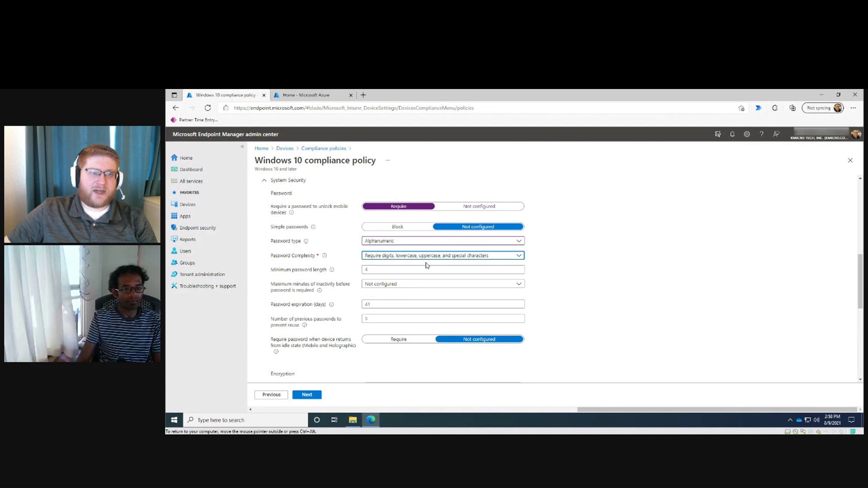
pyautogui.click(367, 270)
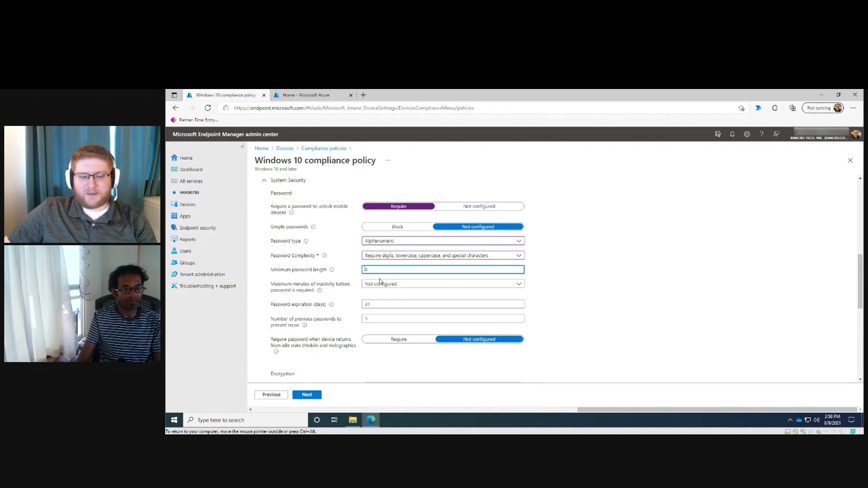
pyautogui.press('Delete')
pyautogui.write('9')
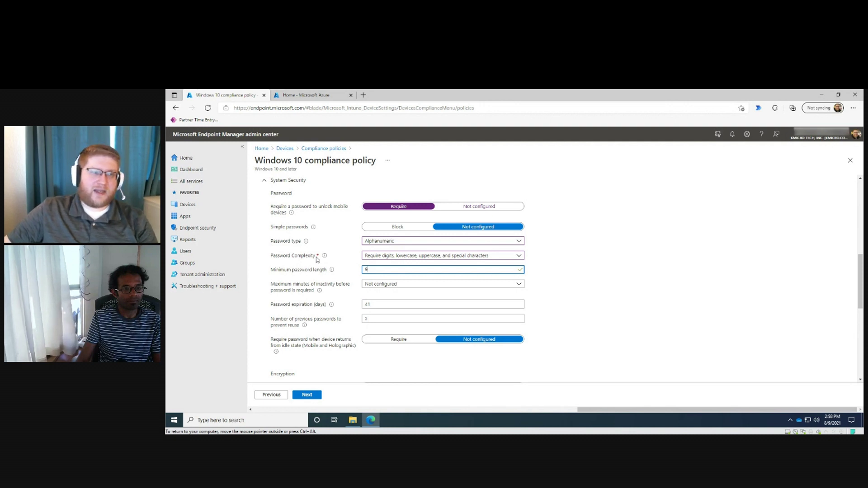
# - Reset the BitLocker, Secure Boot and code integrity requirements under Device Health to Not configured
pyautogui.scroll(-1, 318, 260)
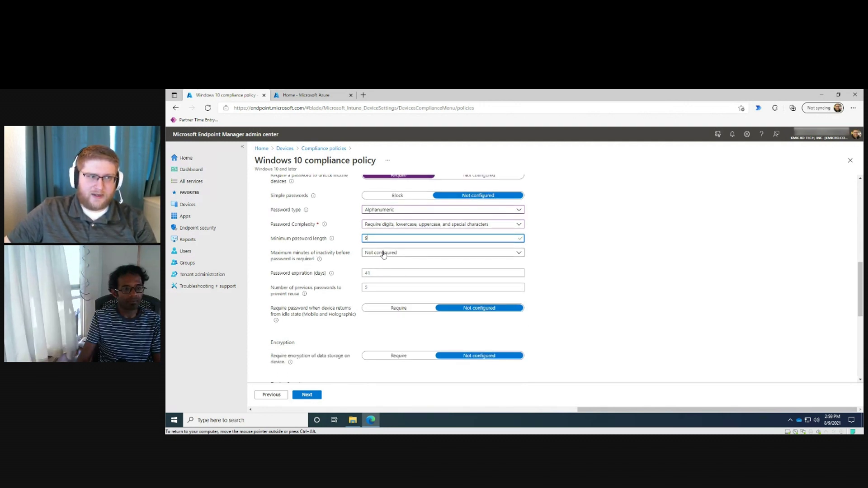
pyautogui.scroll(1, 379, 232)
pyautogui.scroll(-5, 379, 233)
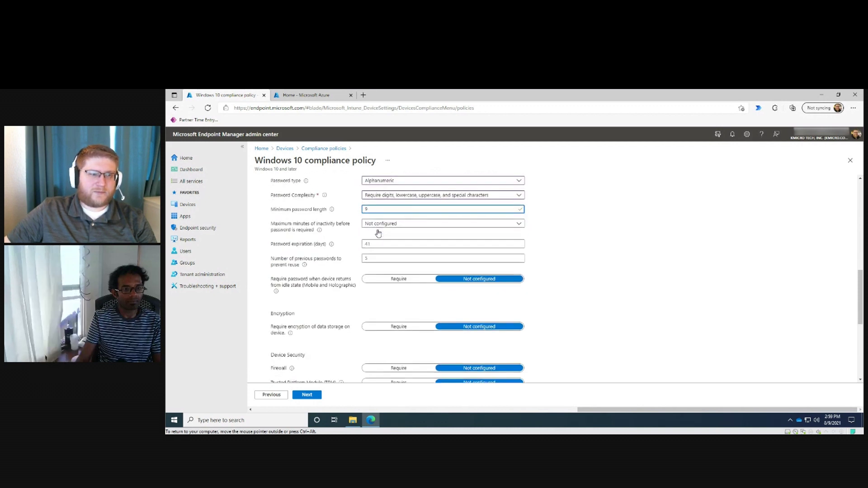
pyautogui.scroll(-1, 432, 254)
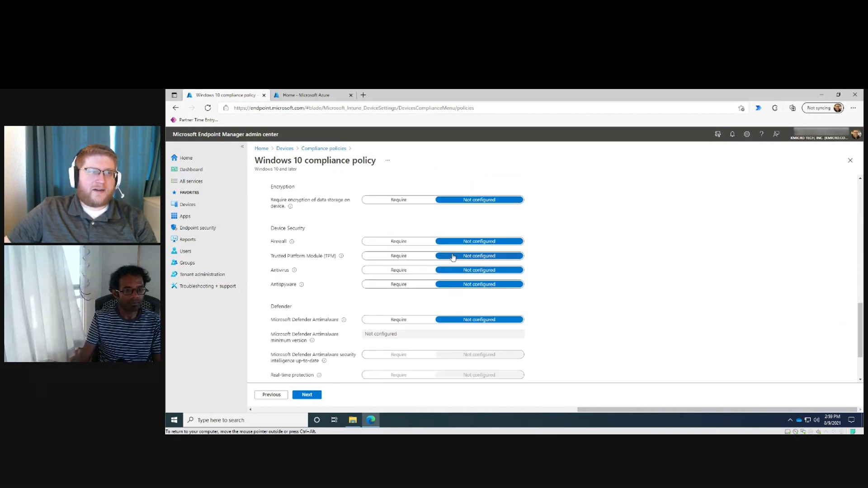
pyautogui.scroll(1, 425, 254)
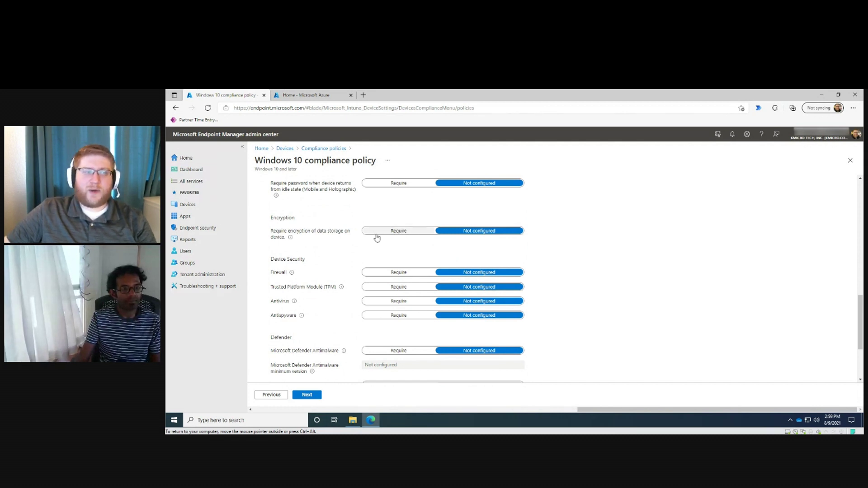
pyautogui.scroll(1, 452, 261)
pyautogui.scroll(6, 452, 261)
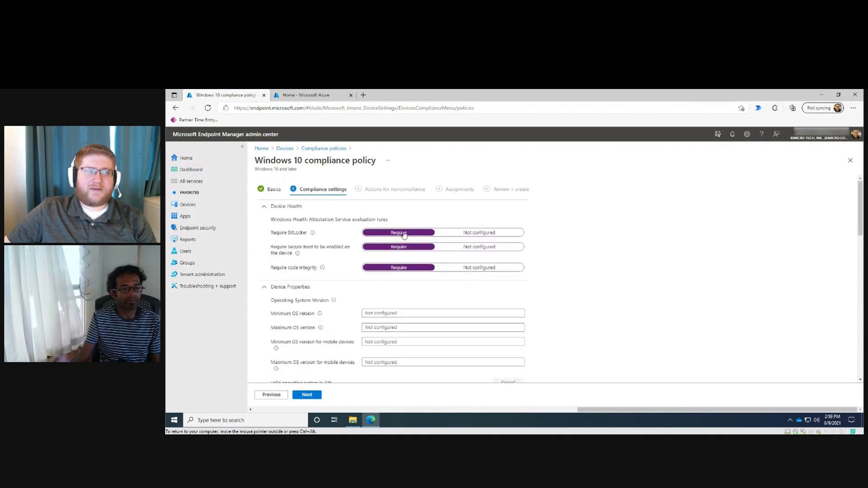
pyautogui.click(476, 246)
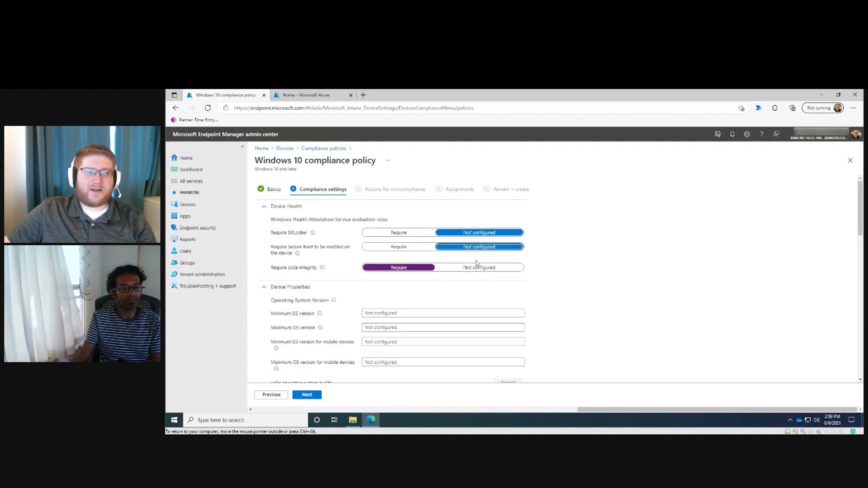
pyautogui.click(472, 267)
# - Try requiring encryption of data storage on the device and return the setting to Not configured
pyautogui.scroll(-8, 470, 284)
pyautogui.scroll(-2, 473, 287)
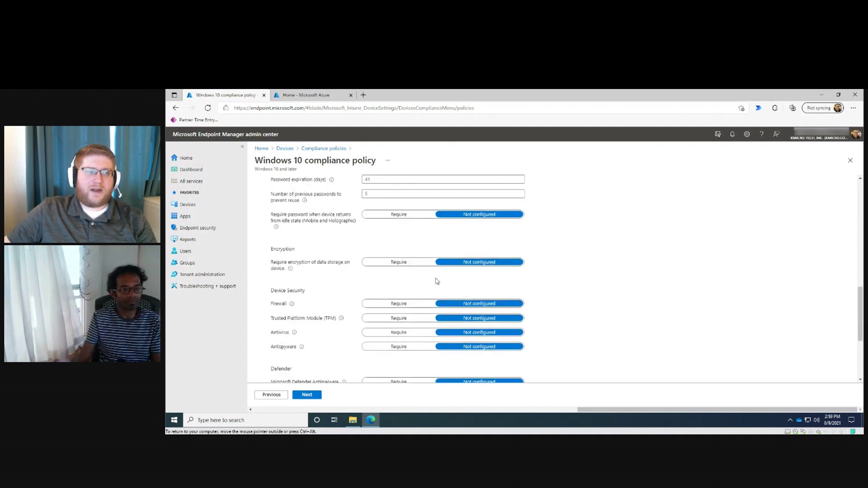
pyautogui.click(409, 262)
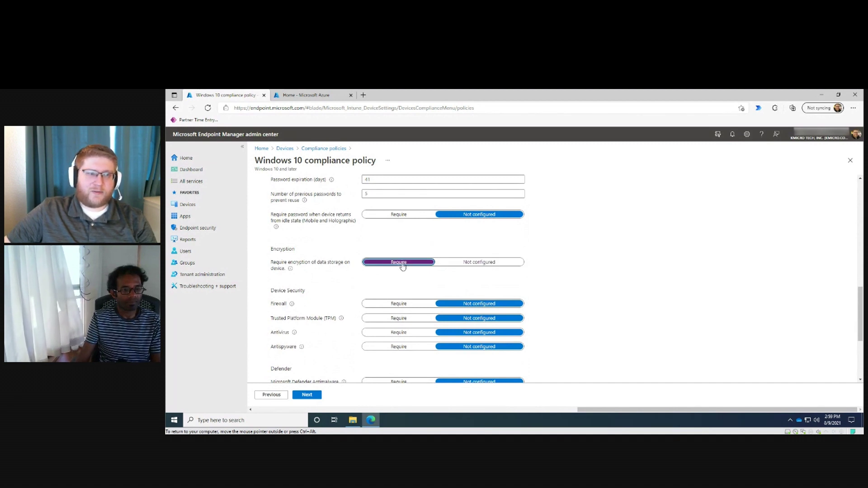
pyautogui.click(467, 264)
# - Require Firewall, Trusted Platform Module (TPM), Antivirus and Antispyware under Device Security
pyautogui.scroll(-1, 381, 279)
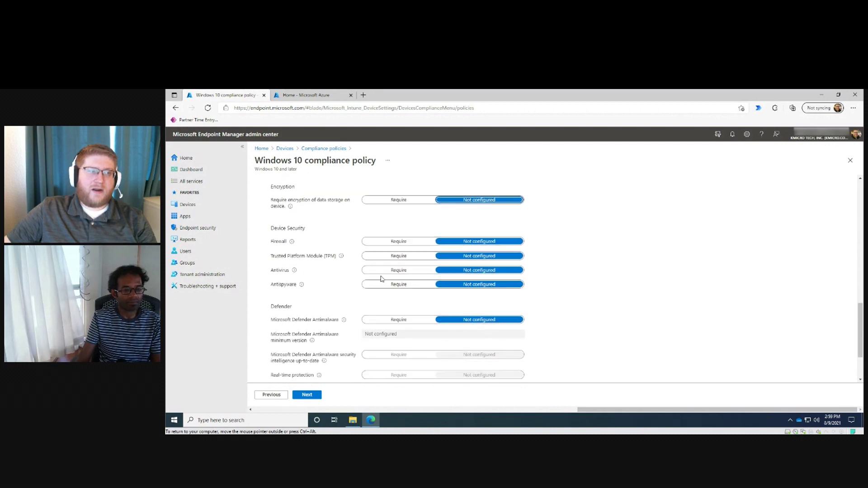
pyautogui.click(395, 244)
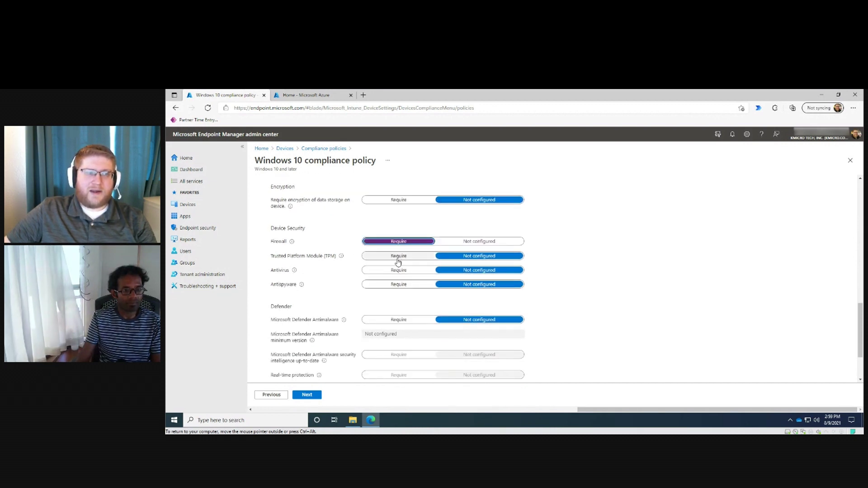
pyautogui.click(398, 257)
pyautogui.click(398, 270)
pyautogui.click(398, 284)
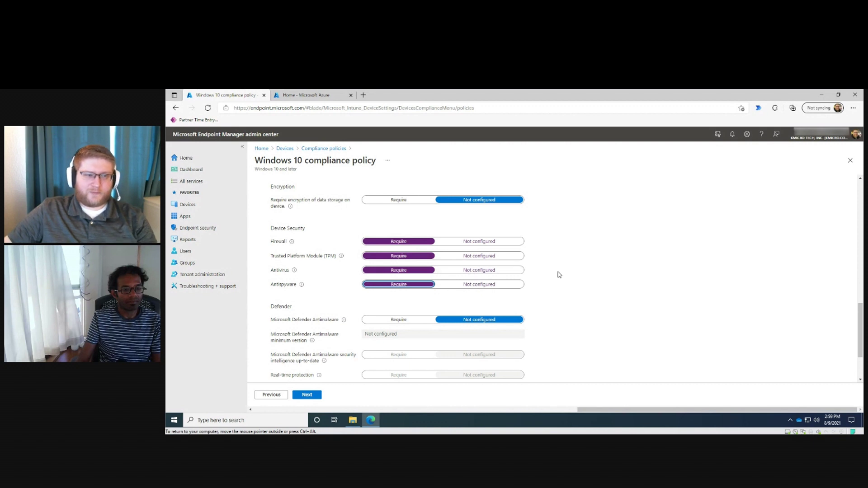
pyautogui.scroll(-2, 559, 273)
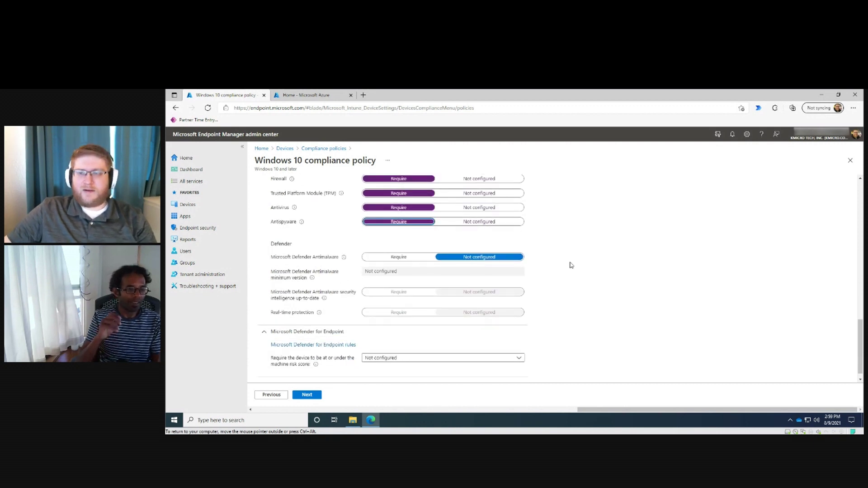
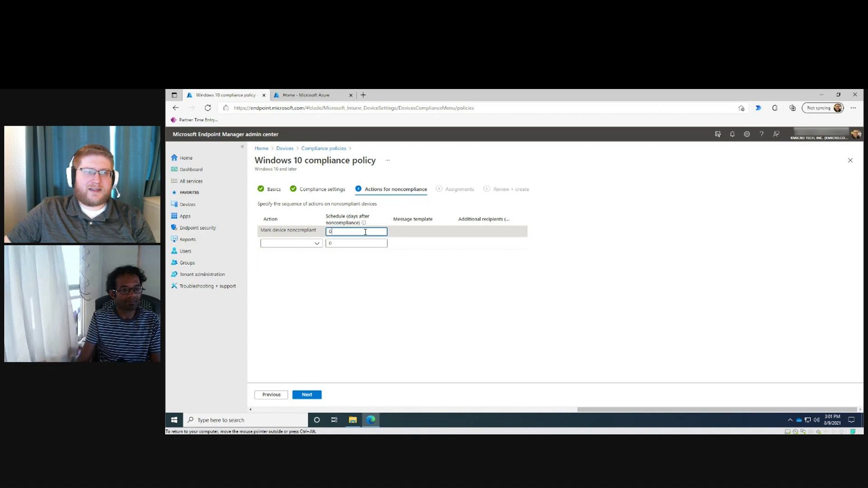
# - Schedule marking the device noncompliant after 7 days and add a Send email to end user action
pyautogui.doubleClick(360, 232)
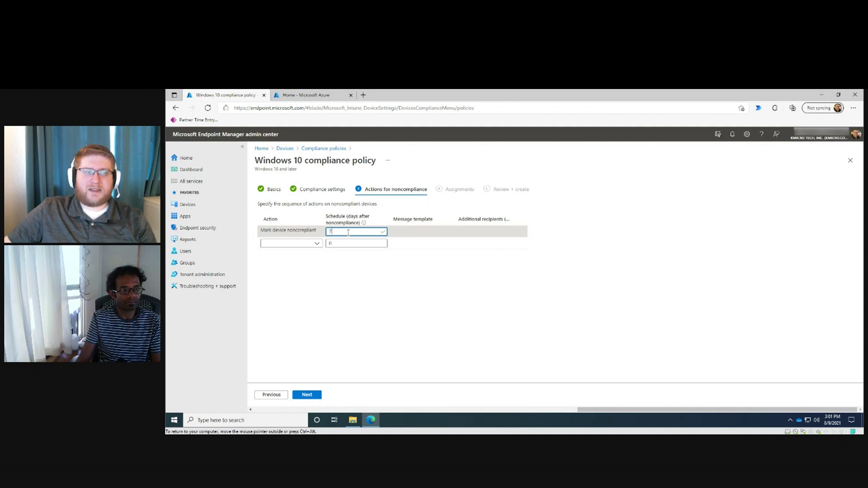
pyautogui.doubleClick(349, 231)
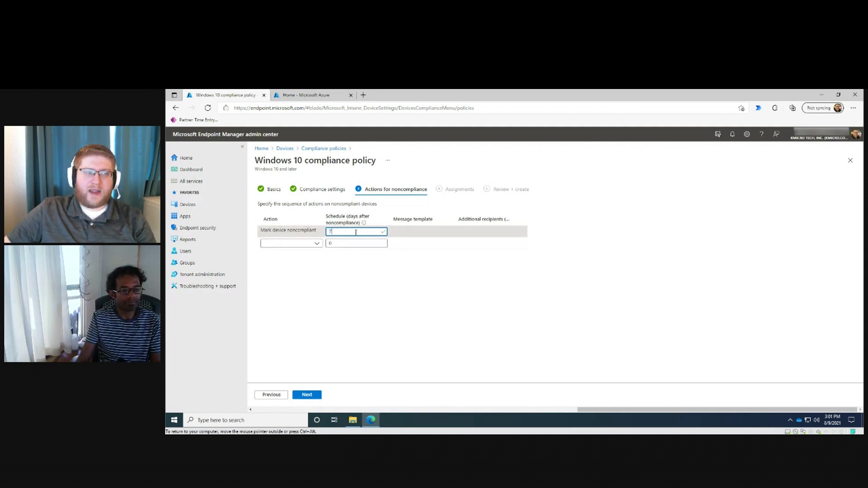
pyautogui.click(316, 243)
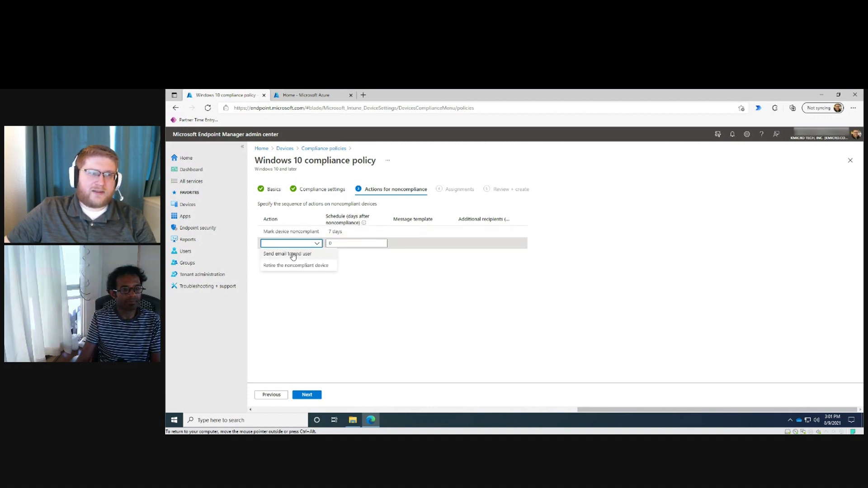
pyautogui.click(301, 255)
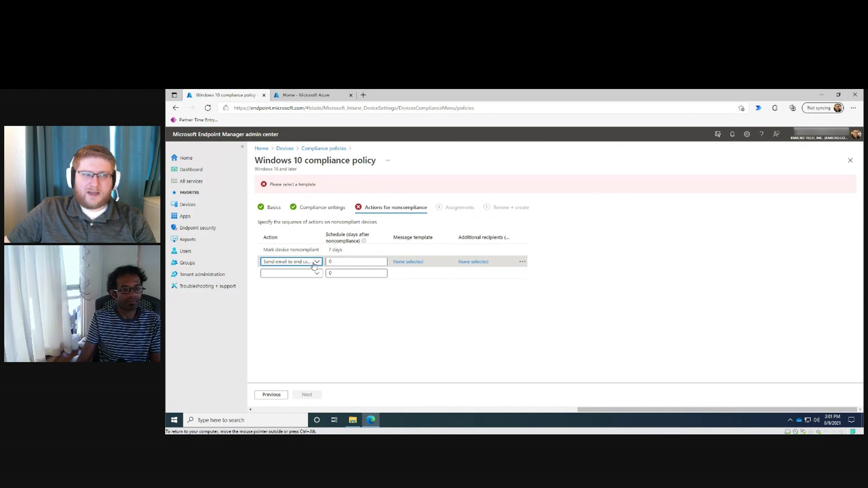
# - Check the email action's additional recipients and delete the Send email to end user action
pyautogui.click(315, 263)
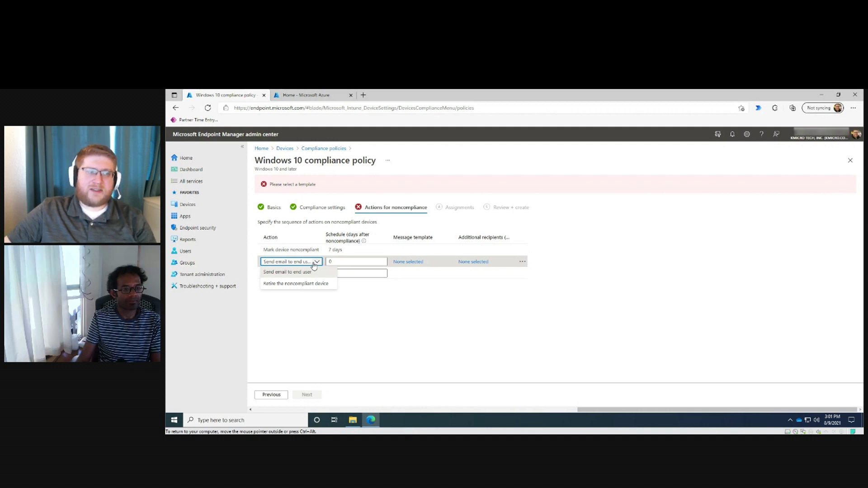
pyautogui.click(479, 263)
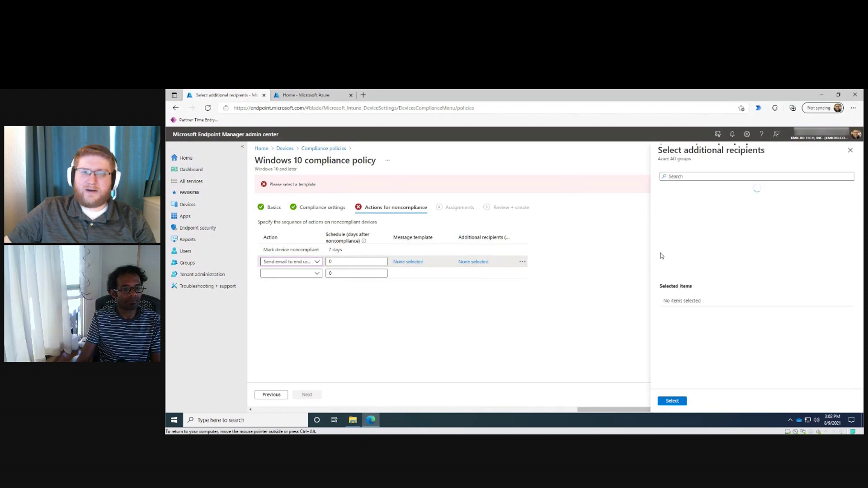
pyautogui.click(850, 150)
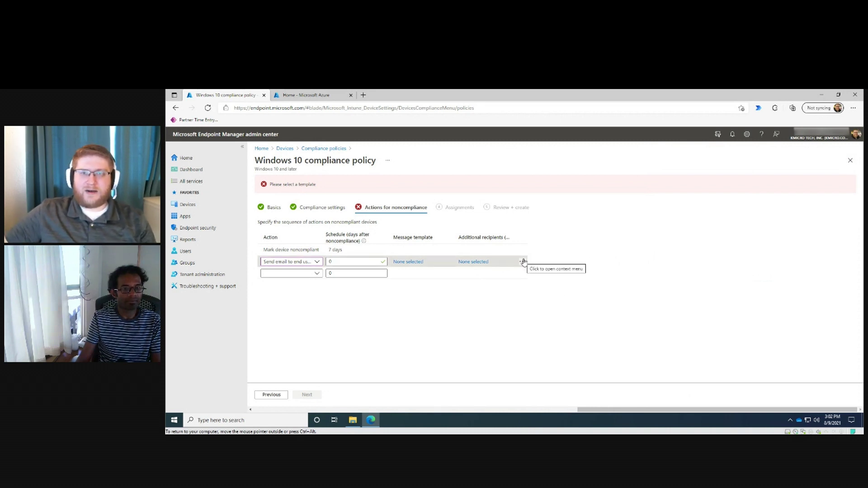
pyautogui.click(329, 261)
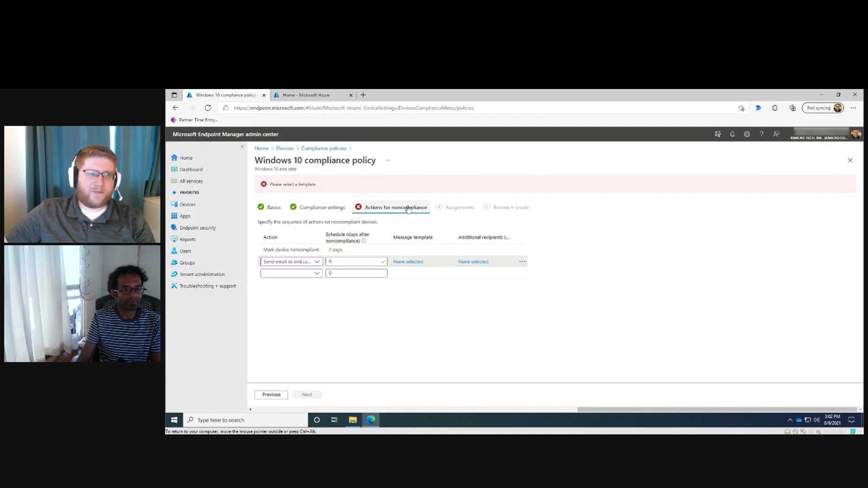
pyautogui.click(317, 262)
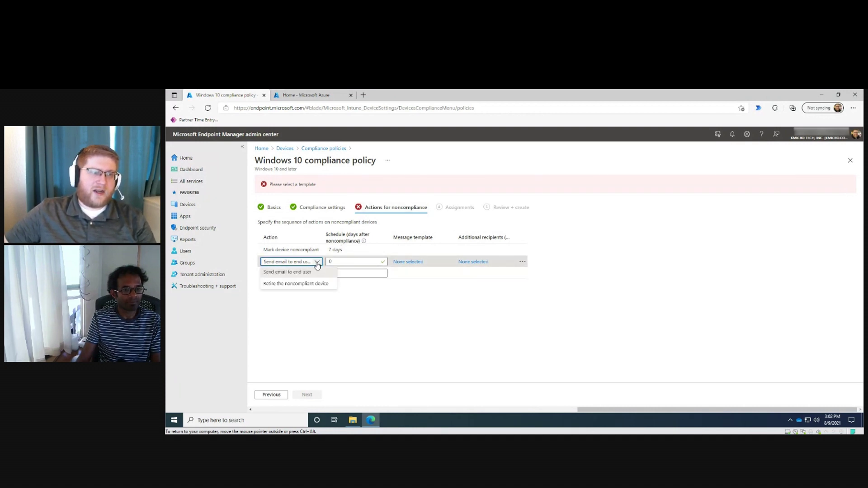
pyautogui.click(523, 262)
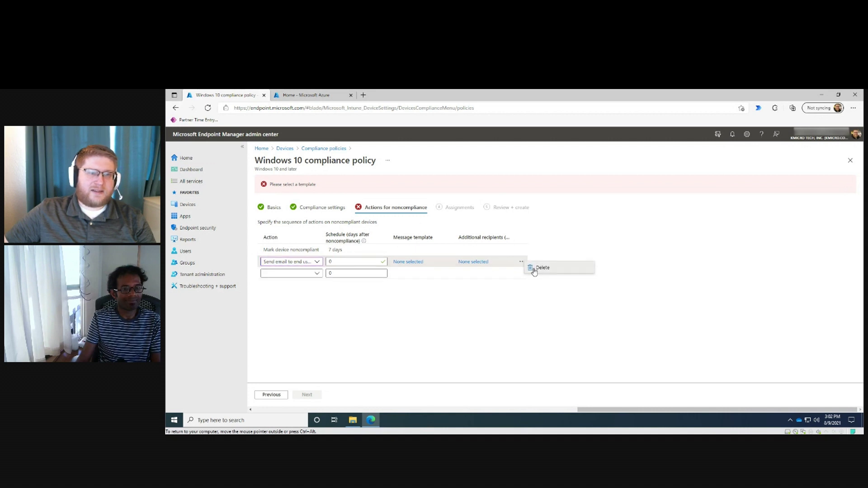
pyautogui.click(535, 268)
# - Set the Mark device noncompliant schedule to 0 days and continue to Assignments
pyautogui.click(343, 232)
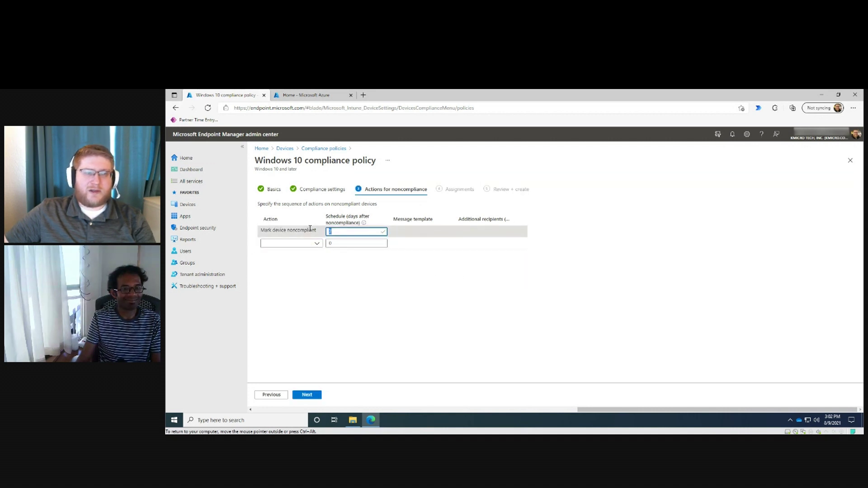
pyautogui.write('0')
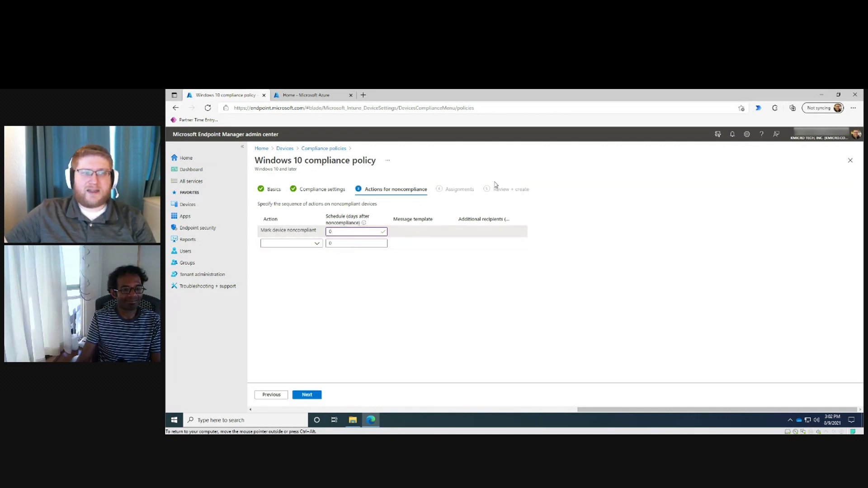
pyautogui.click(307, 394)
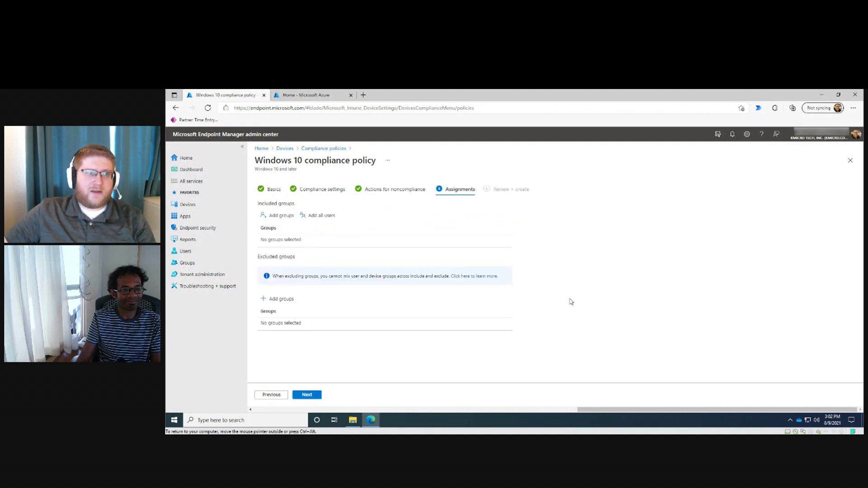
# - Search the groups to include for "power" and leave the group selection without adding any
pyautogui.click(277, 218)
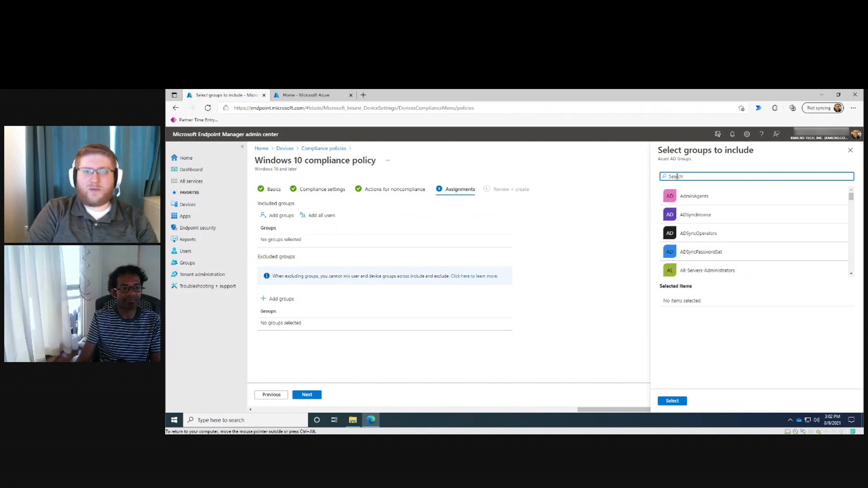
pyautogui.write('power')
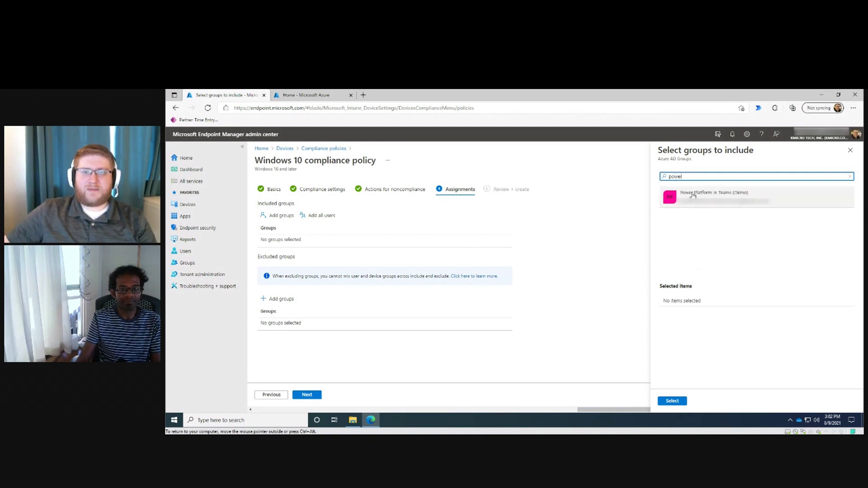
pyautogui.click(850, 151)
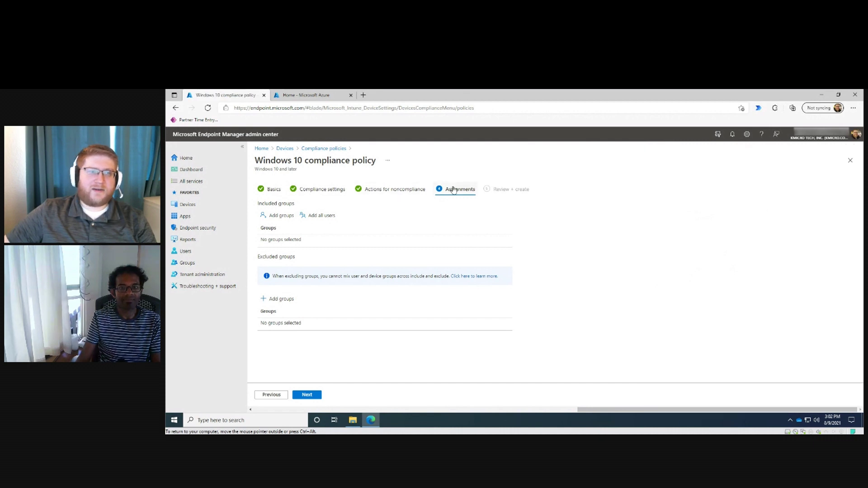
# - Leave the compliance policy setup for the Devices overview, discarding the unsaved edits
pyautogui.click(280, 400)
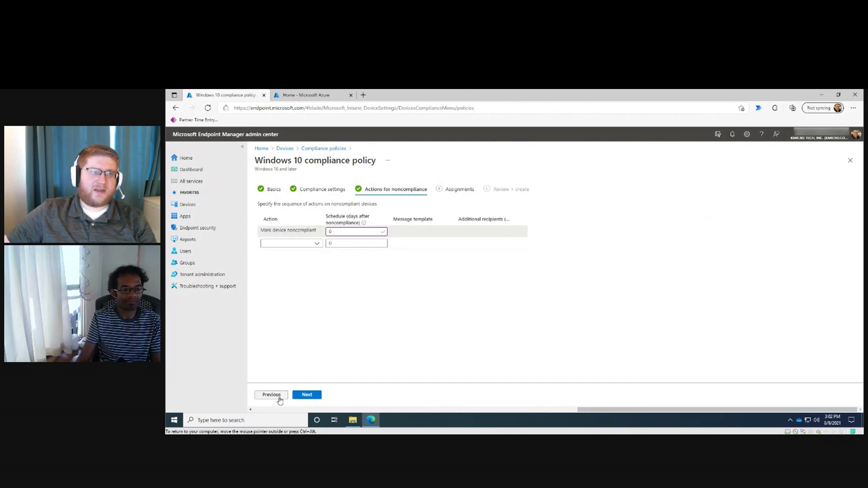
pyautogui.click(285, 149)
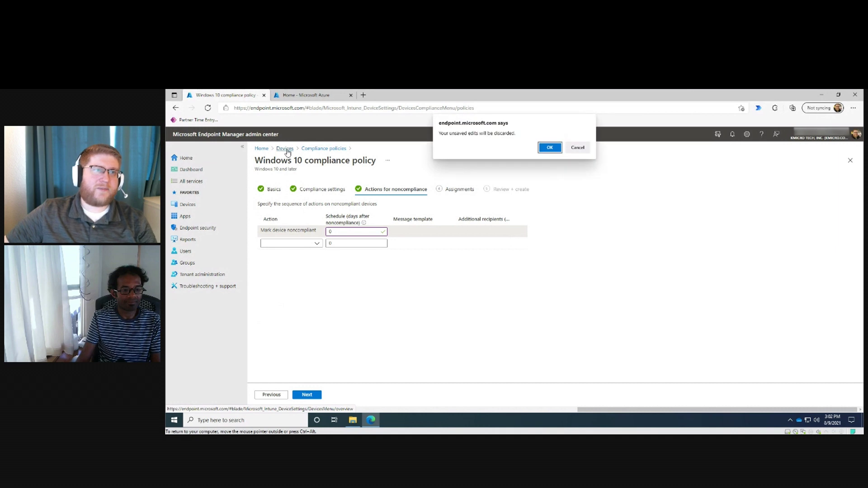
pyautogui.press('Return')
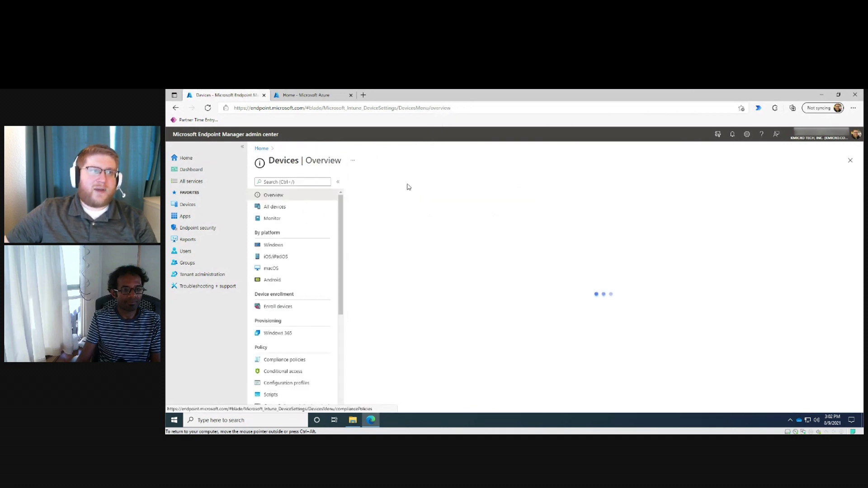
# - Switch to the Azure portal and open Conditional Access in the Security section of Azure Active Directory
pyautogui.click(324, 99)
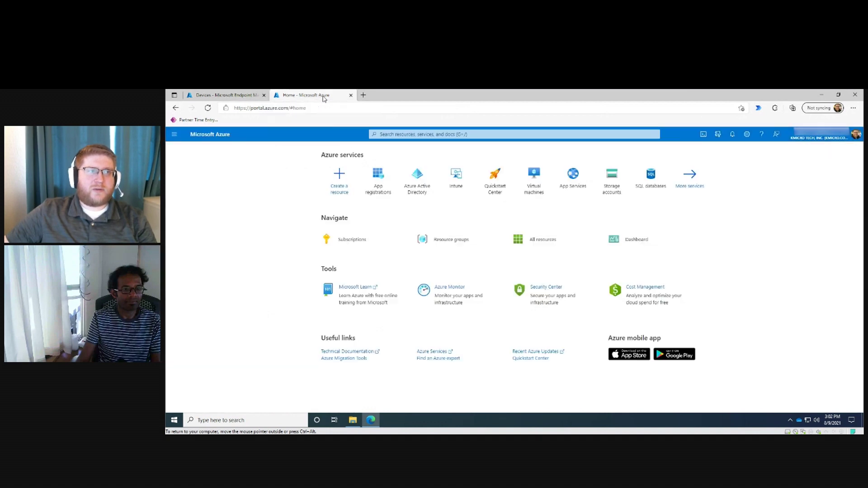
pyautogui.click(301, 110)
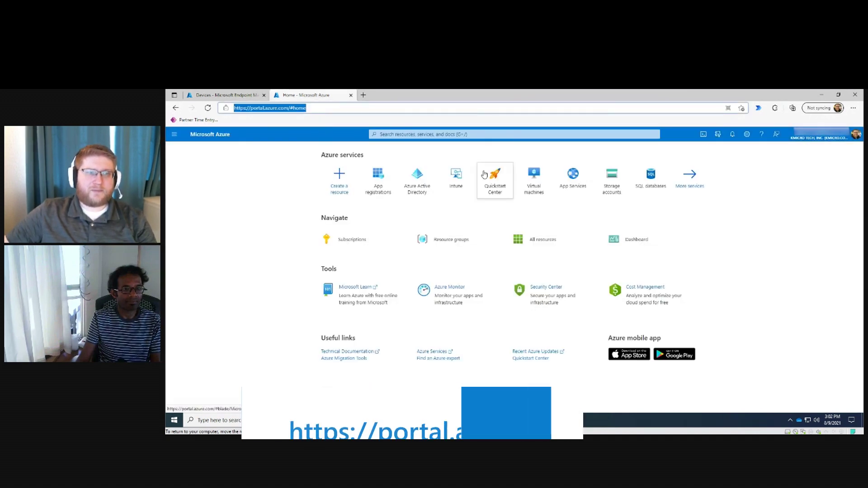
pyautogui.click(416, 179)
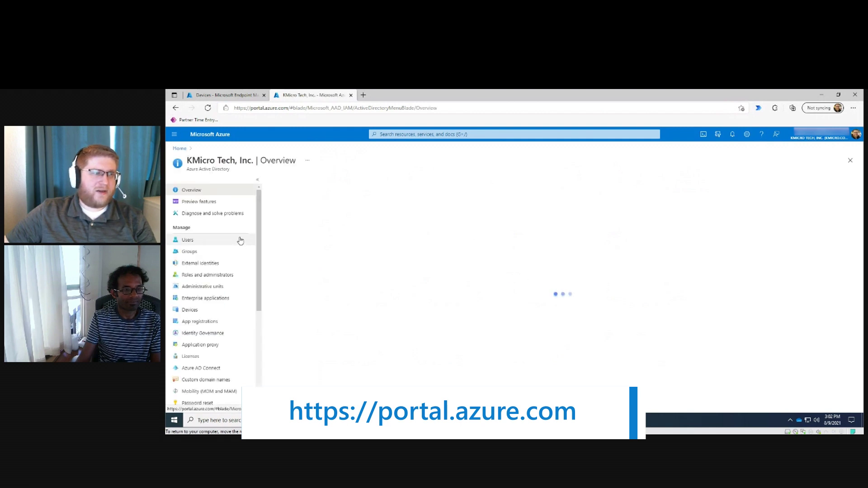
pyautogui.scroll(-3, 240, 238)
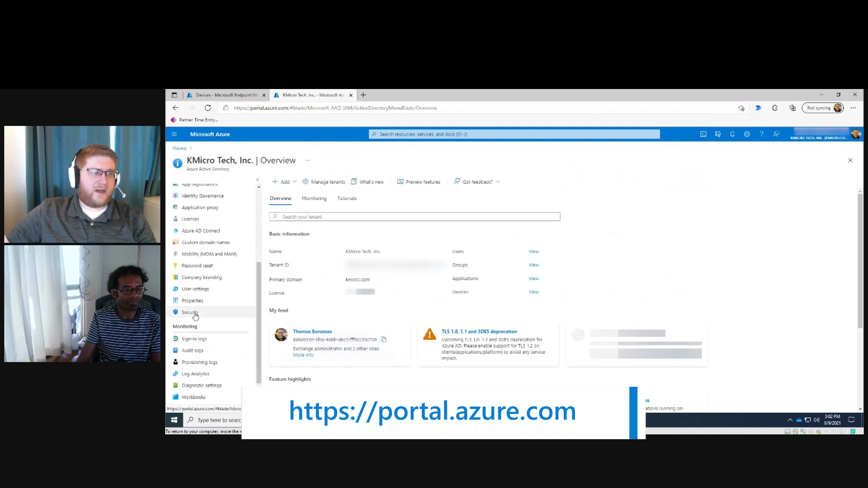
pyautogui.click(191, 313)
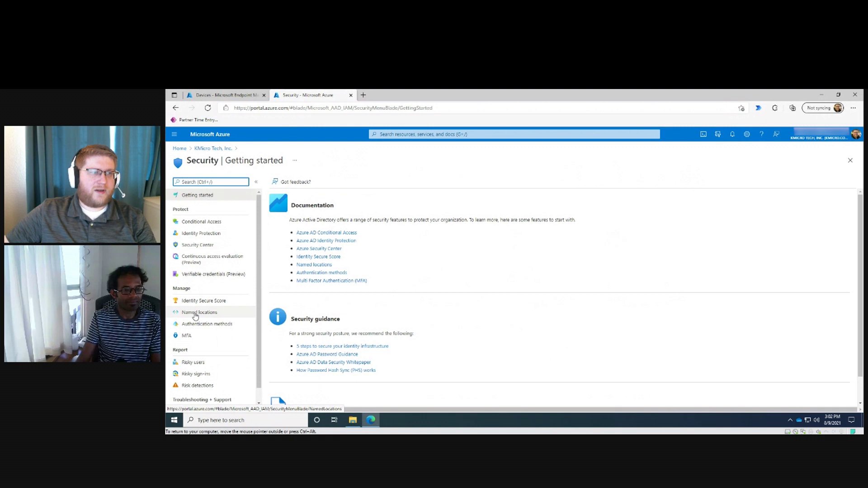
pyautogui.click(184, 222)
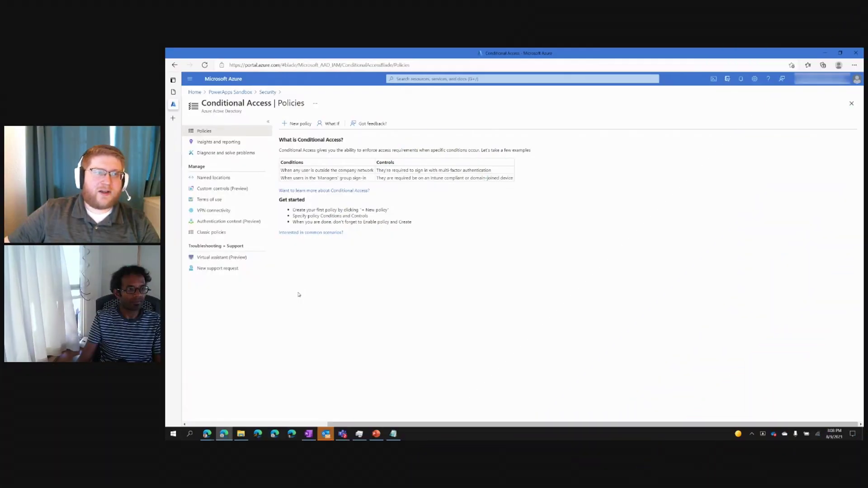
# - Start a new Conditional Access policy whose grant control requires the device to be marked as compliant
pyautogui.click(293, 128)
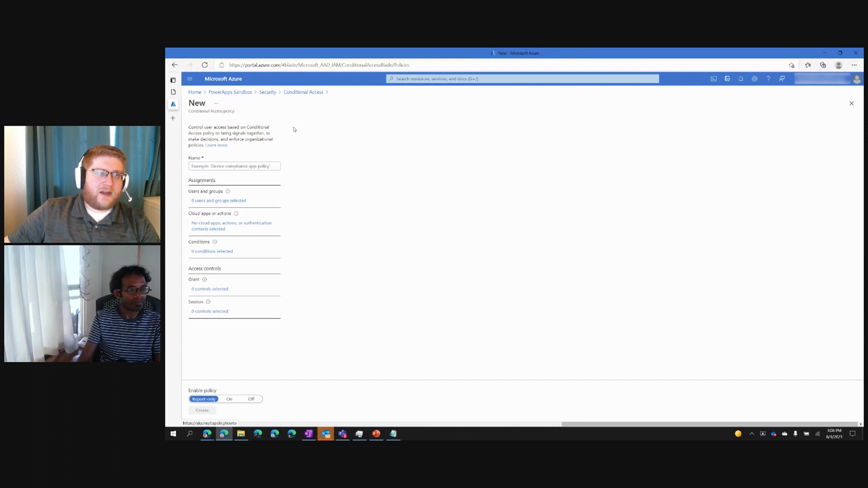
pyautogui.click(214, 167)
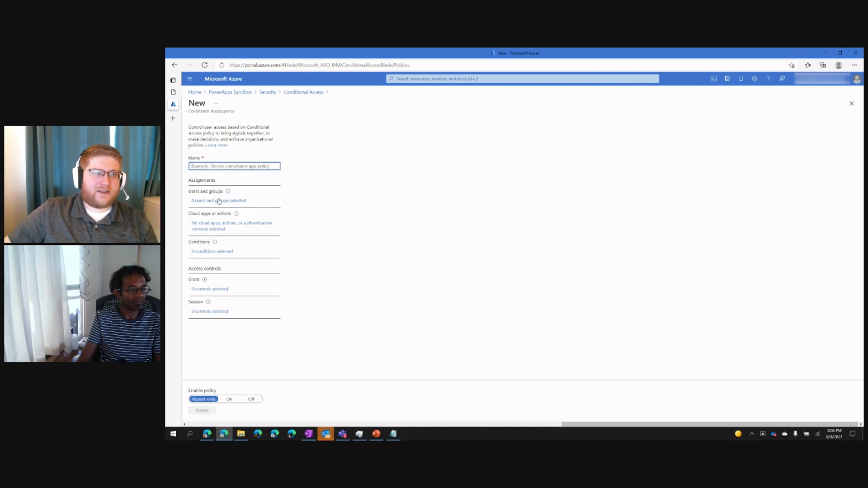
pyautogui.click(227, 290)
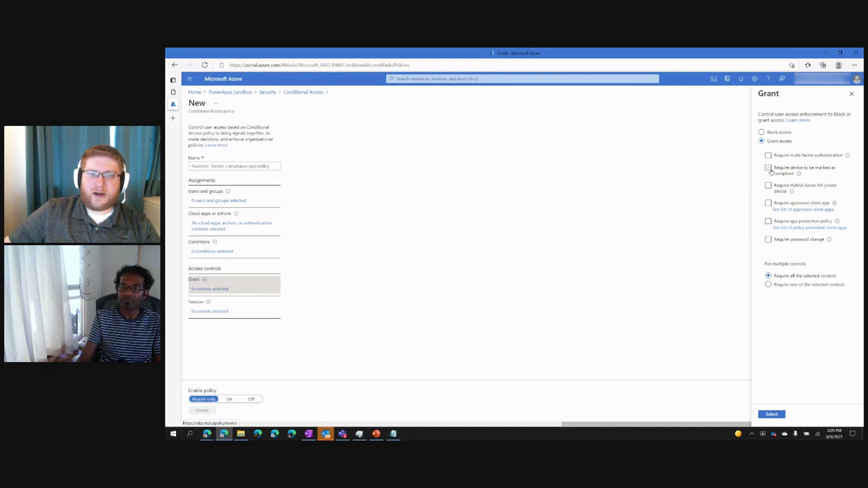
pyautogui.click(769, 168)
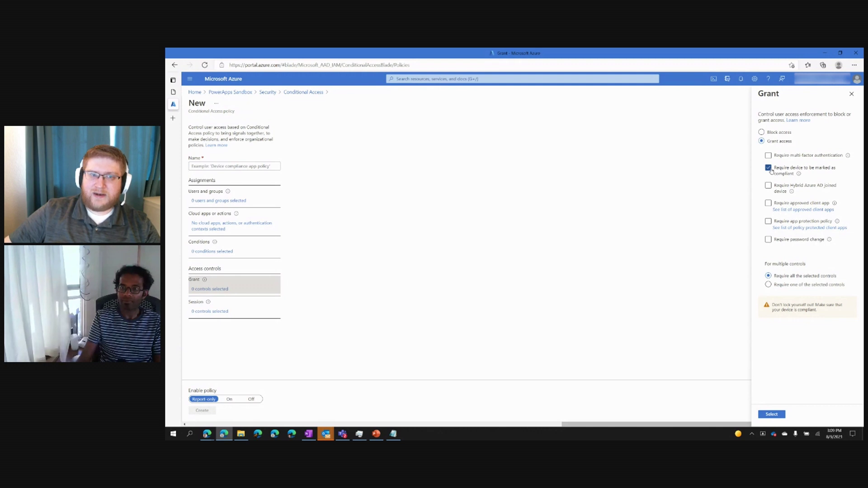
pyautogui.click(780, 416)
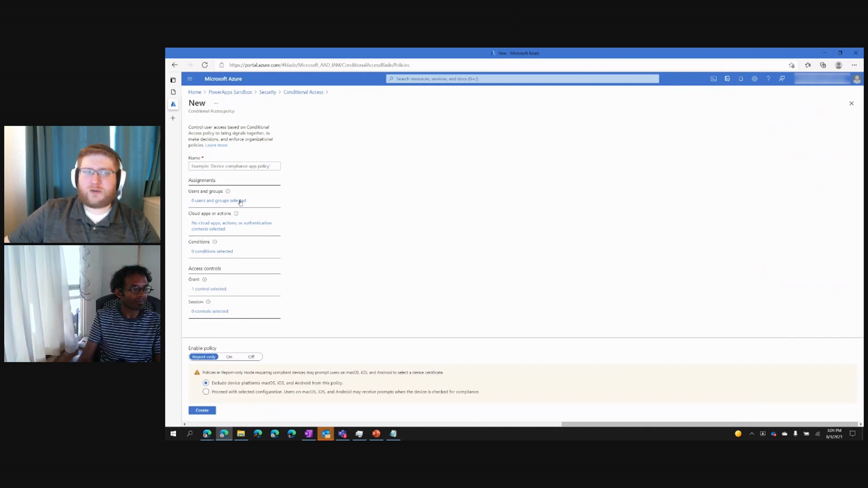
# - Review the new policy's Users and groups assignment options and open its Cloud apps or actions settings
pyautogui.click(240, 201)
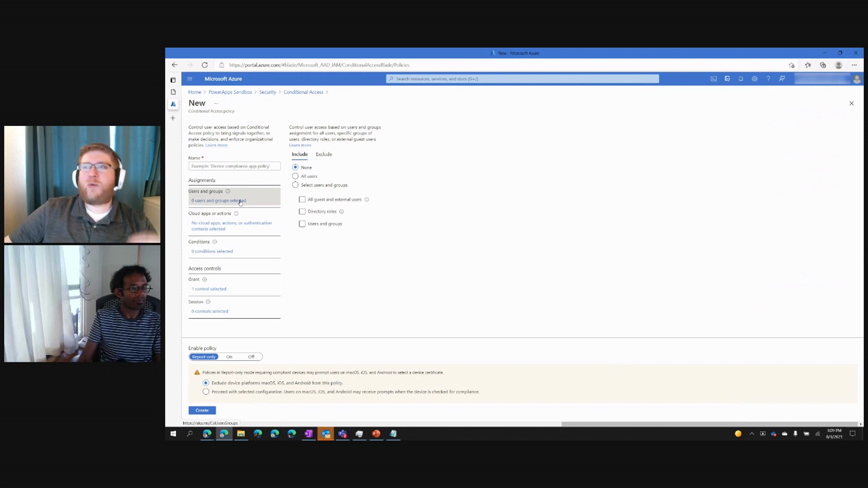
pyautogui.click(254, 225)
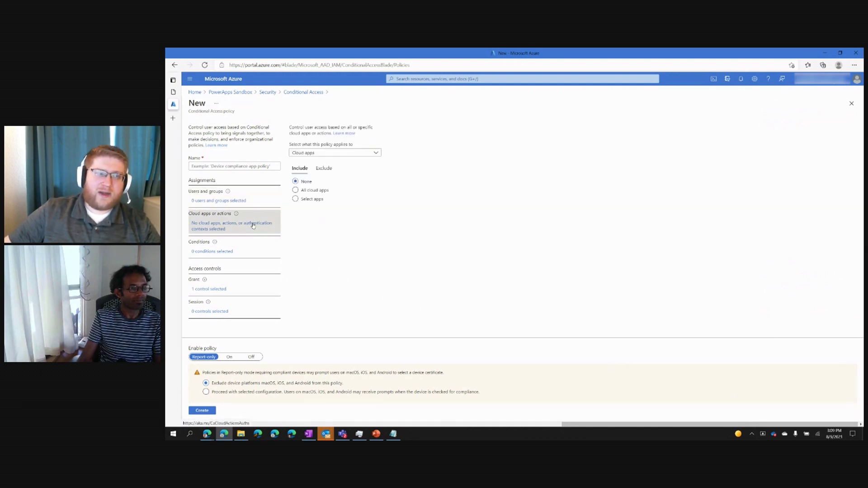